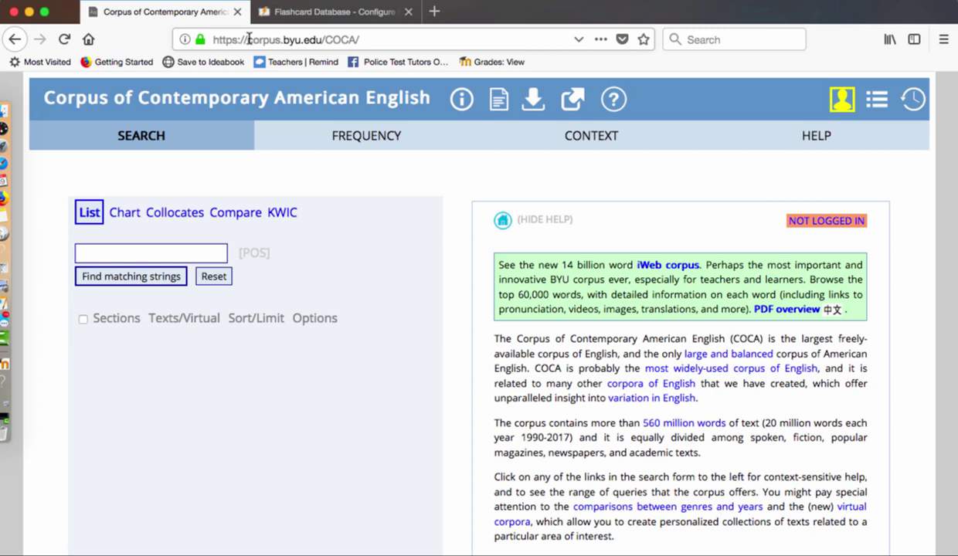
{"action": "left_click_drag", "start_coordinate": [246, 39], "coordinate": [369, 39]}
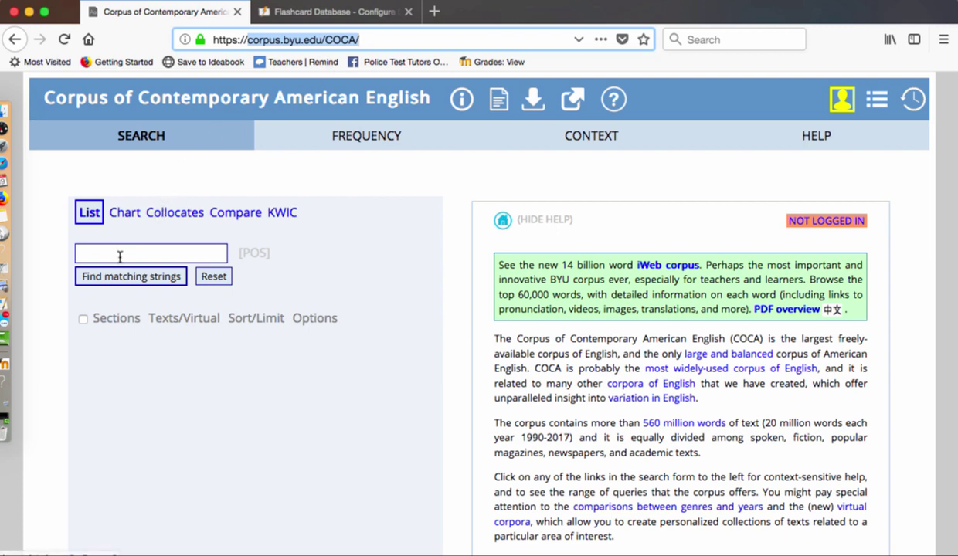
{"action": "left_click", "coordinate": [68, 241]}
{"action": "left_click_drag", "start_coordinate": [228, 253], "coordinate": [258, 255]}
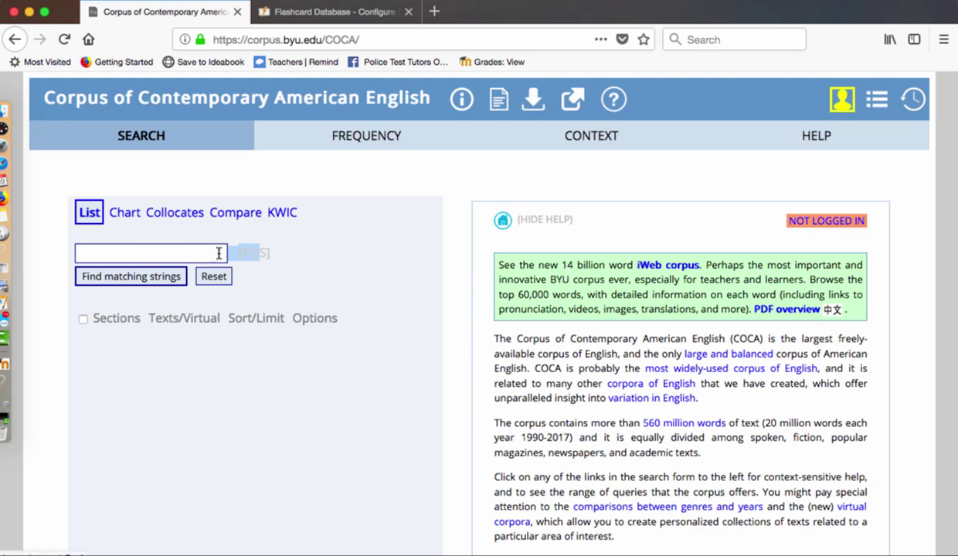
{"action": "left_click", "coordinate": [160, 252]}
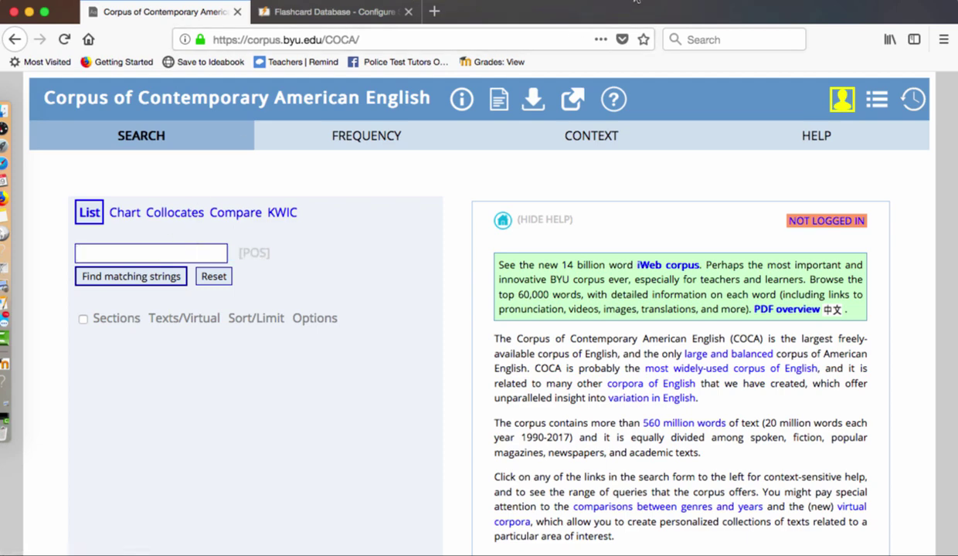
- Switch to the Flashcard Machine study session and advance to the second TAS Vocabulary card
{"action": "key", "text": "super+grave"}
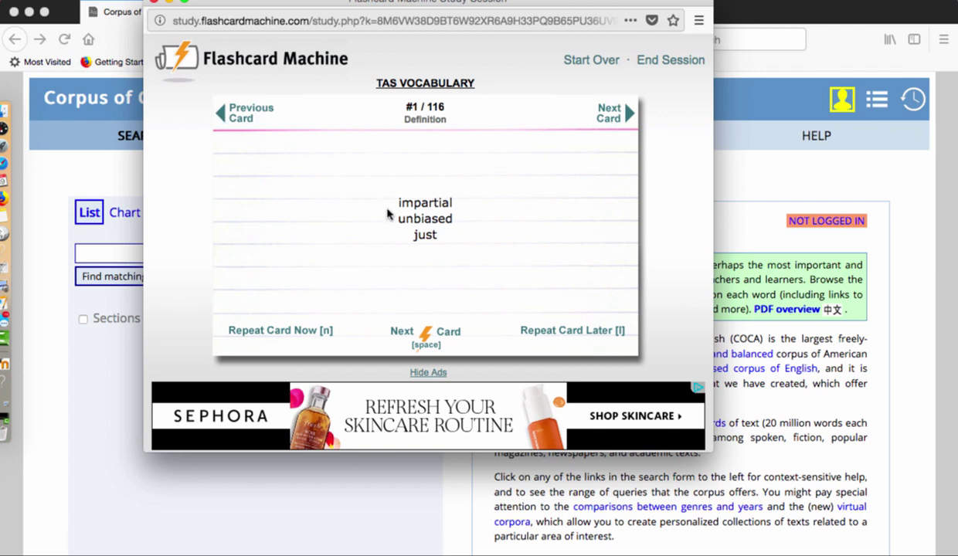
{"action": "left_click", "coordinate": [617, 117]}
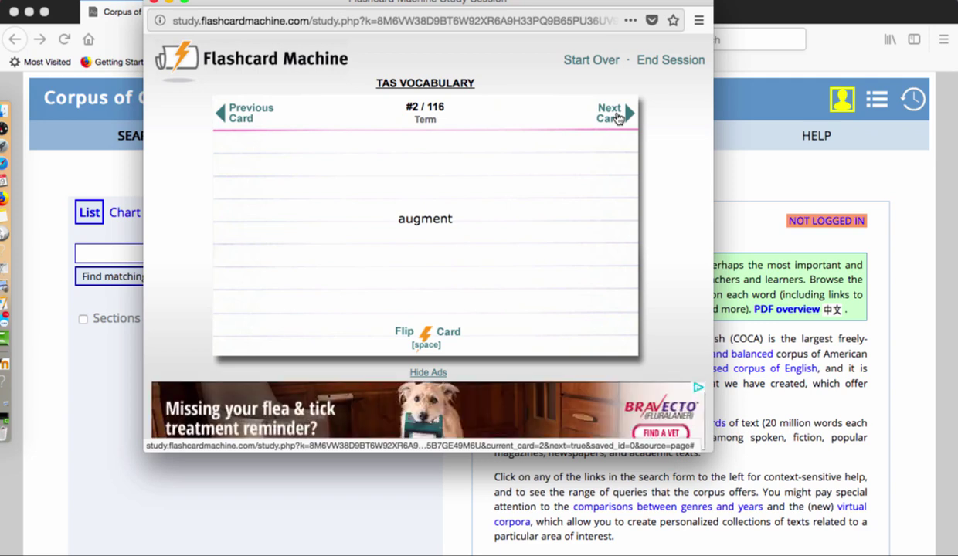
- Return to the Corpus of Contemporary American English, search for "wield" and open its context lines
{"action": "left_click", "coordinate": [734, 72]}
{"action": "left_click", "coordinate": [158, 253]}
{"action": "type", "text": "wiel"}
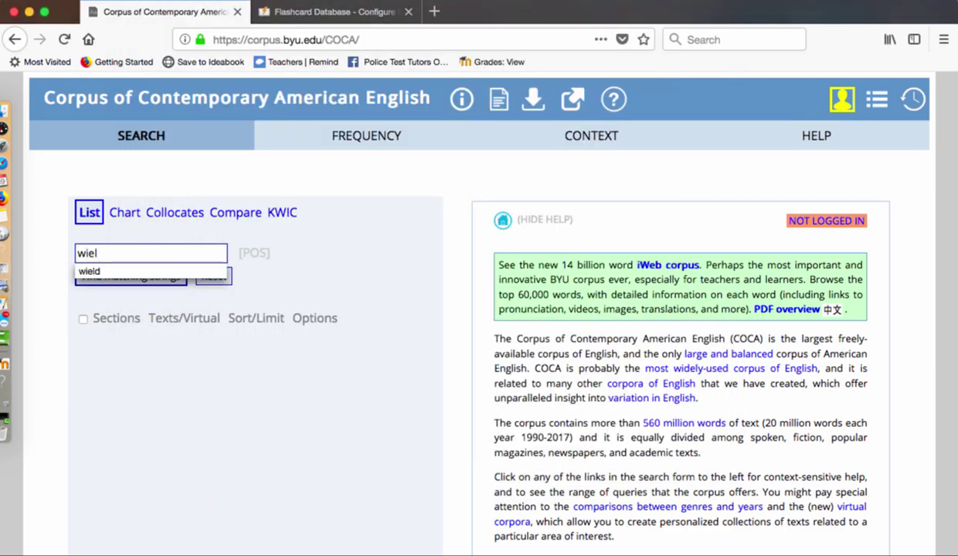
{"action": "type", "text": "d"}
{"action": "left_click", "coordinate": [331, 180]}
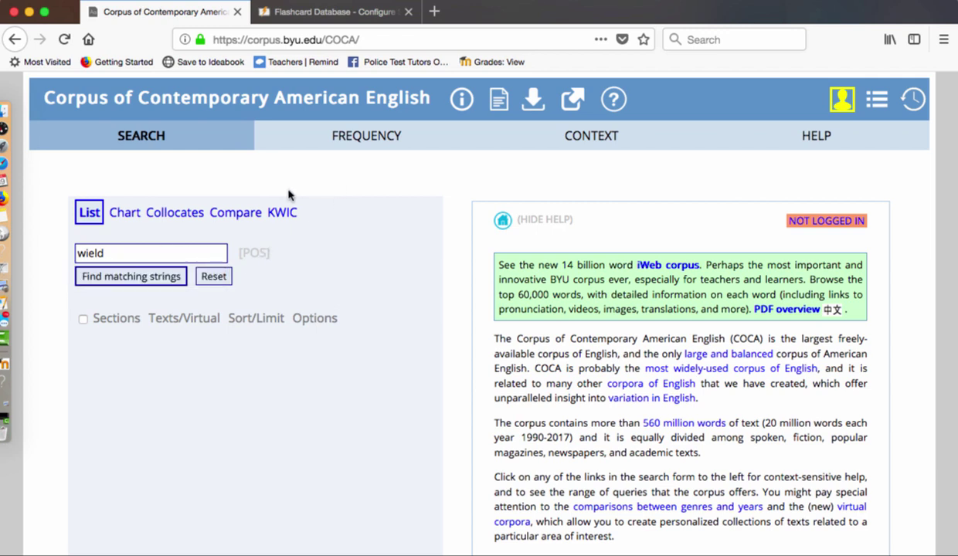
{"action": "left_click", "coordinate": [143, 278]}
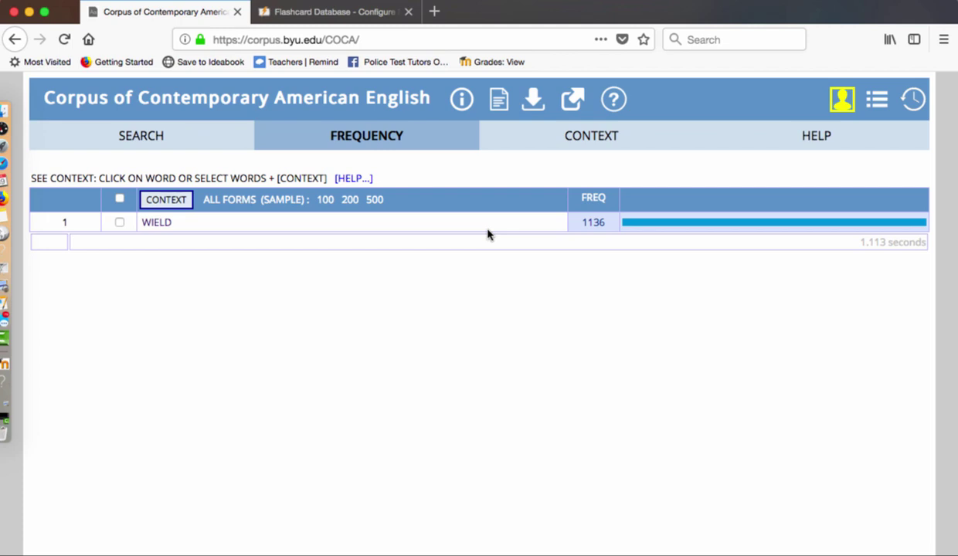
{"action": "left_click", "coordinate": [157, 223]}
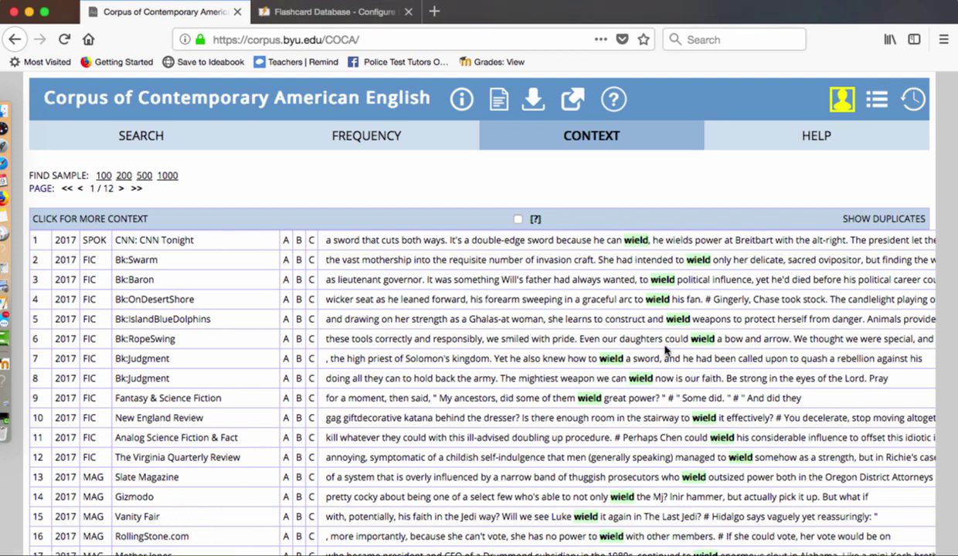
- Examine how "wield" is used in the context lines and highlight the bow and arrow example
{"action": "scroll", "coordinate": [666, 350], "scroll_direction": "down", "scroll_amount": 3}
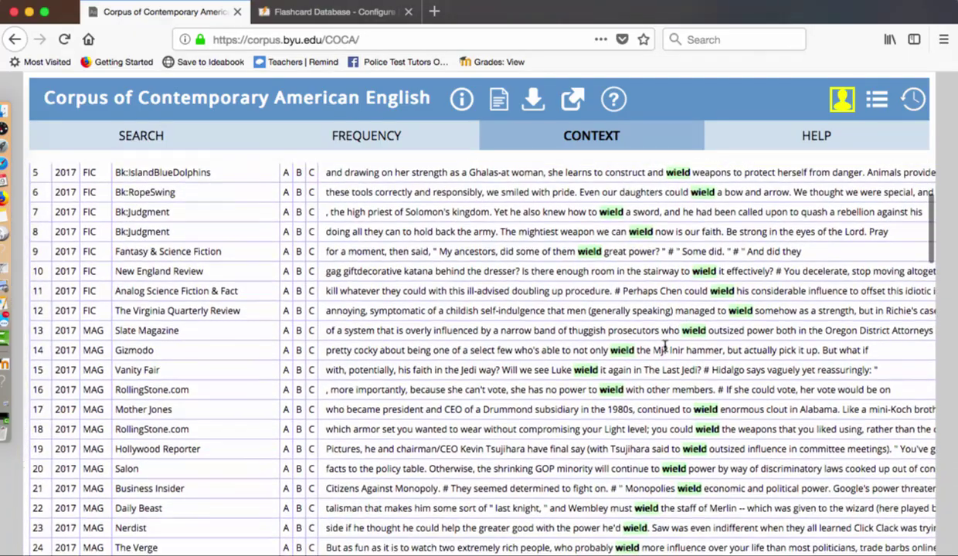
{"action": "scroll", "coordinate": [666, 349], "scroll_direction": "down", "scroll_amount": 3}
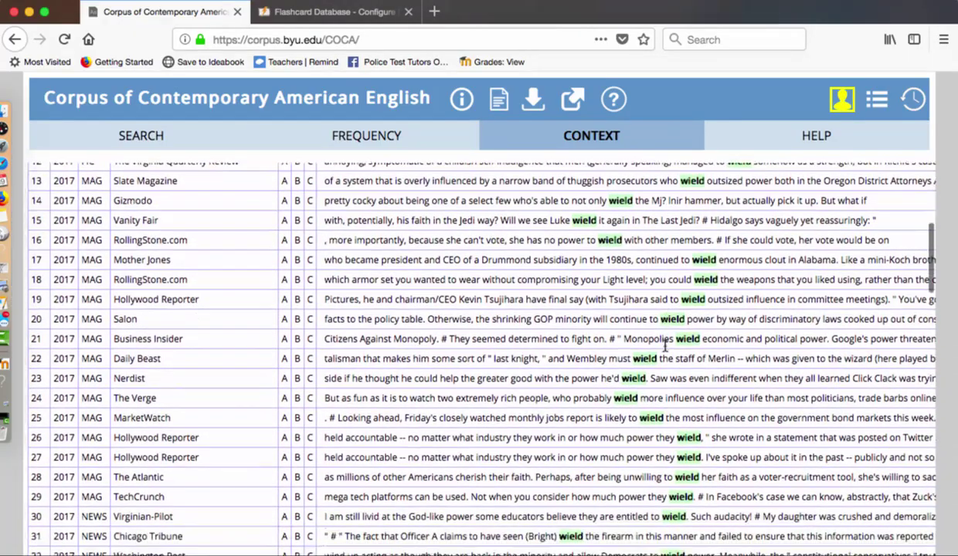
{"action": "scroll", "coordinate": [664, 347], "scroll_direction": "down", "scroll_amount": 2}
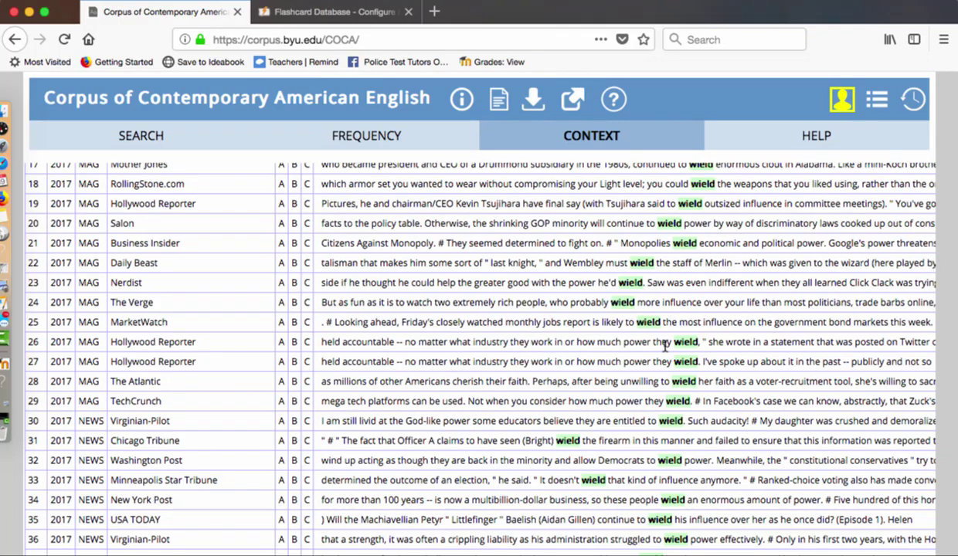
{"action": "scroll", "coordinate": [664, 347], "scroll_direction": "up", "scroll_amount": 5}
{"action": "scroll", "coordinate": [664, 348], "scroll_direction": "up", "scroll_amount": 3}
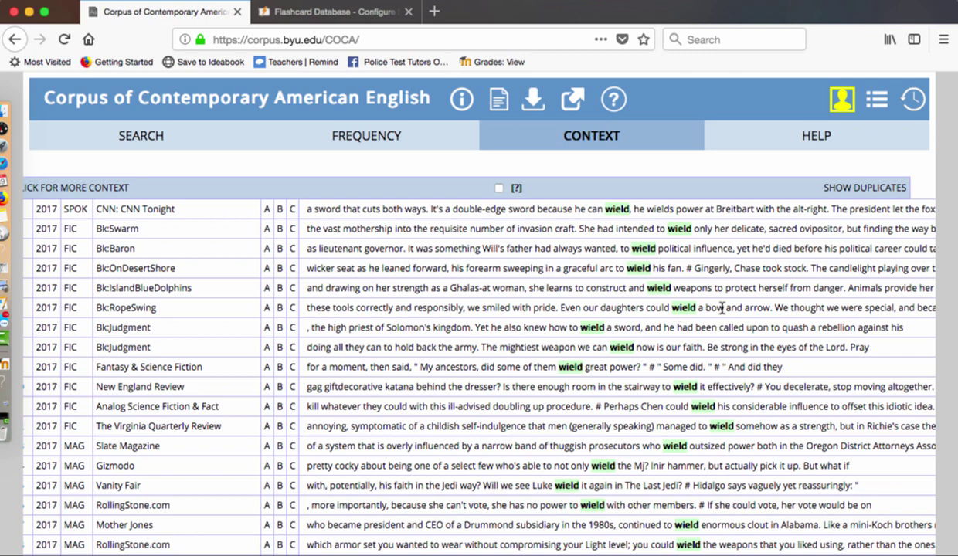
{"action": "left_click_drag", "start_coordinate": [765, 309], "coordinate": [635, 307]}
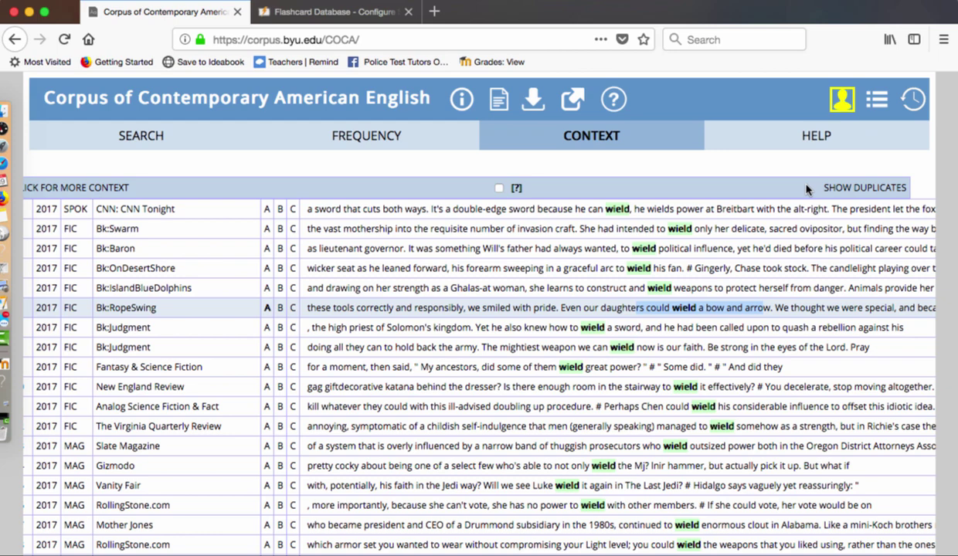
- Switch to the Flashcard Machine study session and advance through the TAS Vocabulary cards to the term "gratuity"
{"action": "left_click", "coordinate": [690, 2]}
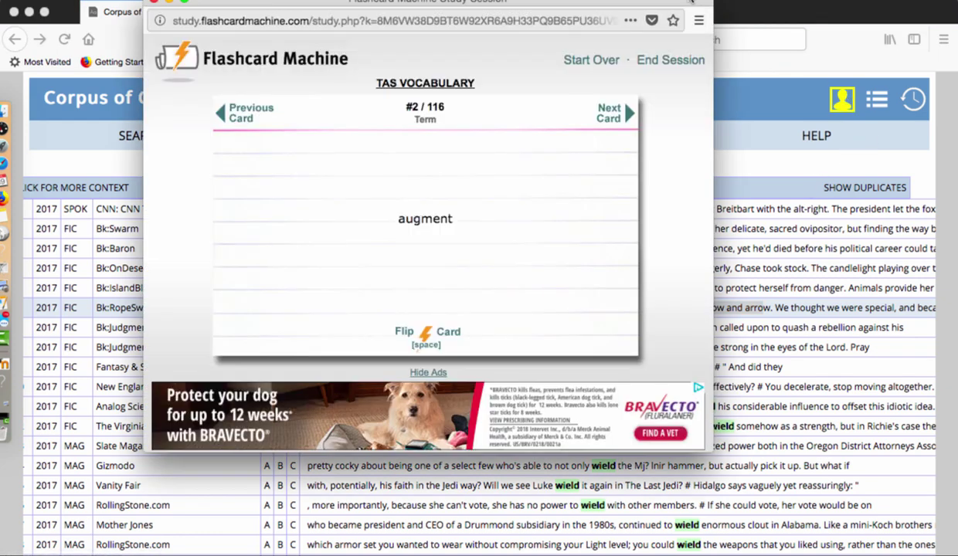
{"action": "left_click", "coordinate": [613, 117]}
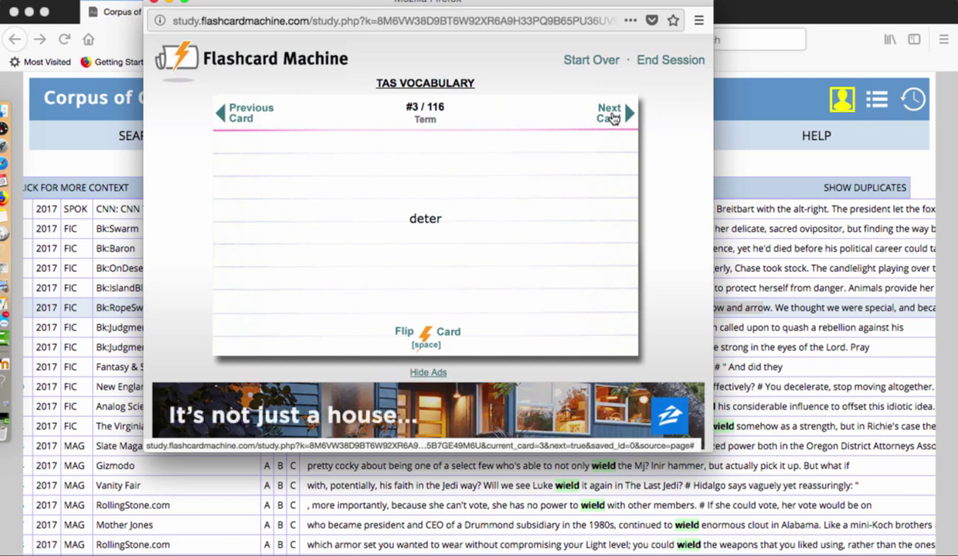
{"action": "left_click", "coordinate": [614, 117]}
{"action": "left_click", "coordinate": [613, 117]}
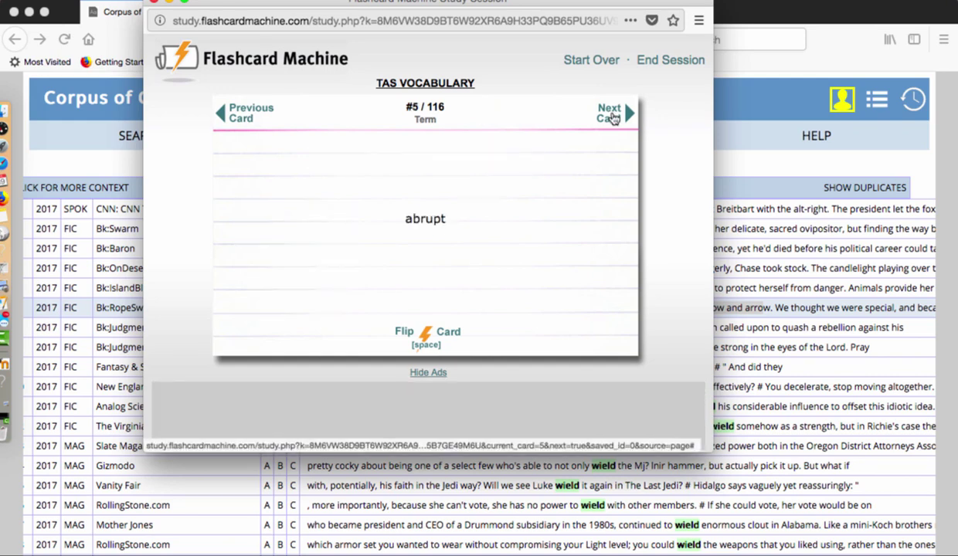
{"action": "left_click", "coordinate": [613, 117]}
{"action": "left_click", "coordinate": [613, 118]}
{"action": "left_click", "coordinate": [613, 117]}
{"action": "left_click", "coordinate": [614, 118]}
{"action": "left_click", "coordinate": [614, 117]}
{"action": "left_click", "coordinate": [613, 117]}
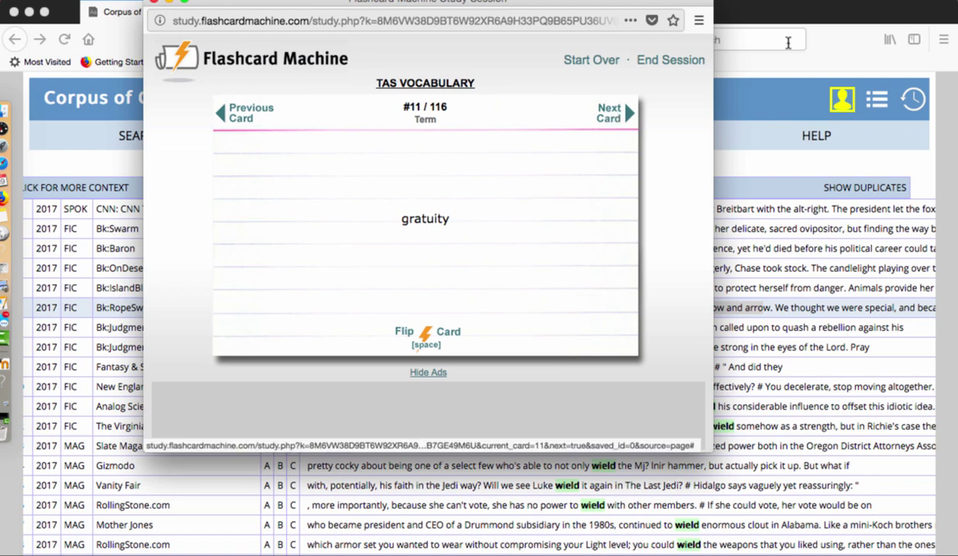
- Return to the Corpus of Contemporary American English, search for "gratuity" and open its context lines
{"action": "left_click", "coordinate": [859, 33]}
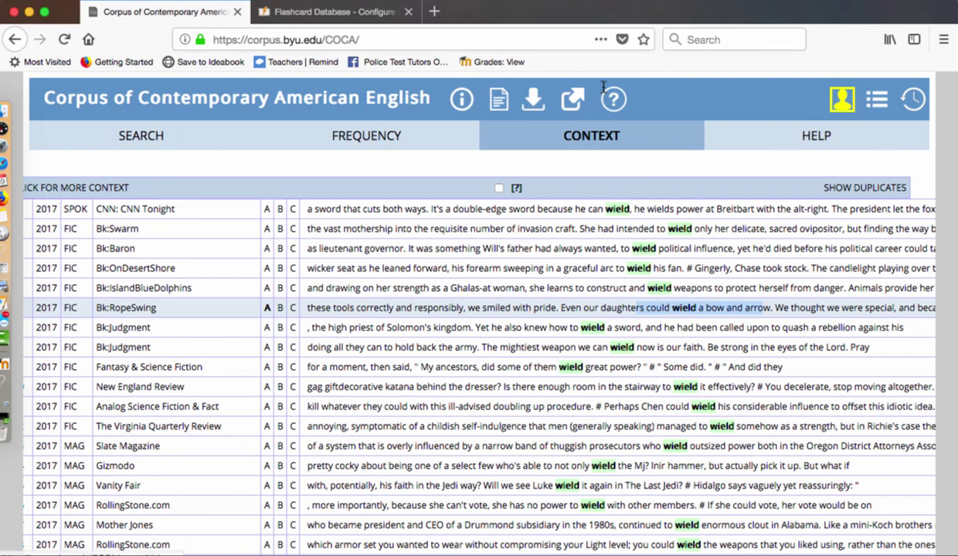
{"action": "left_click", "coordinate": [139, 137]}
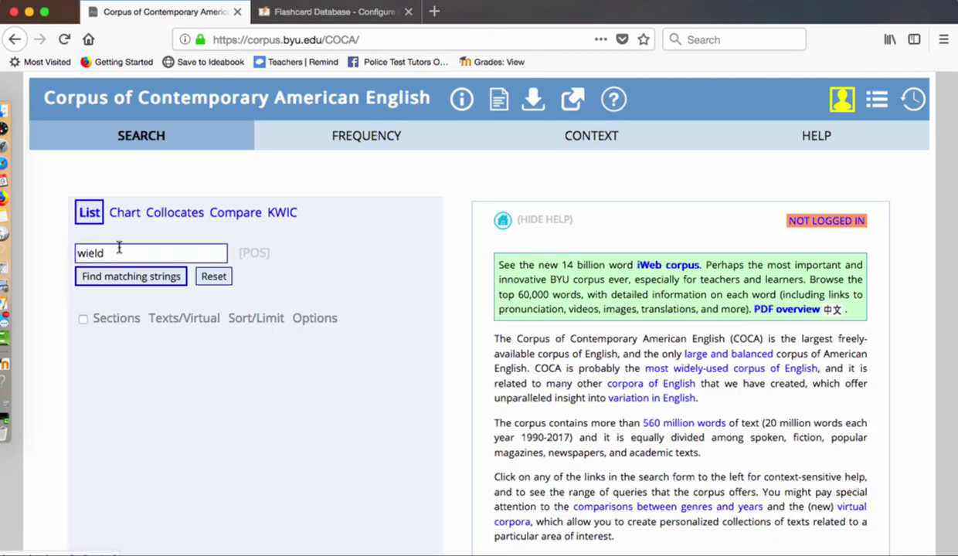
{"action": "left_click_drag", "start_coordinate": [116, 252], "coordinate": [67, 254]}
{"action": "type", "text": "gratuity"}
{"action": "left_click", "coordinate": [89, 277]}
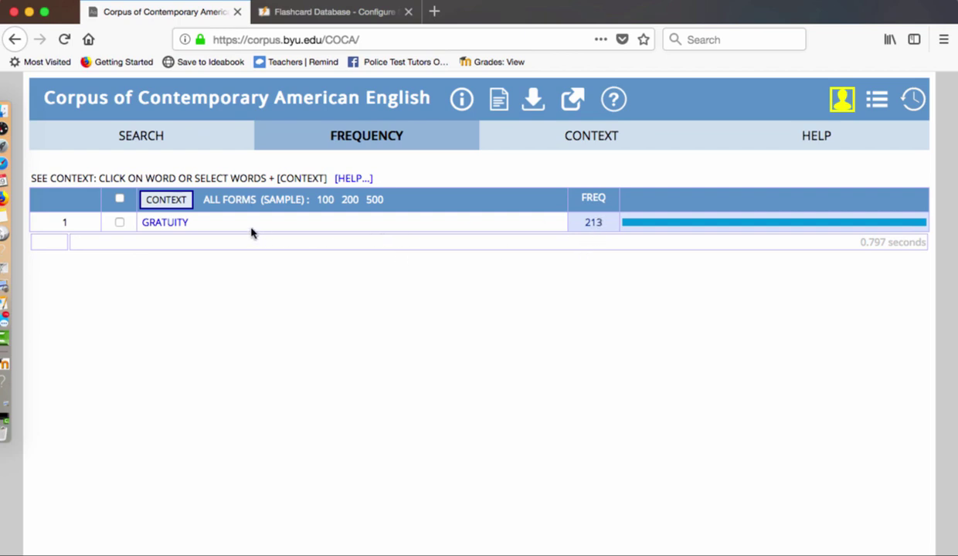
{"action": "left_click", "coordinate": [170, 224]}
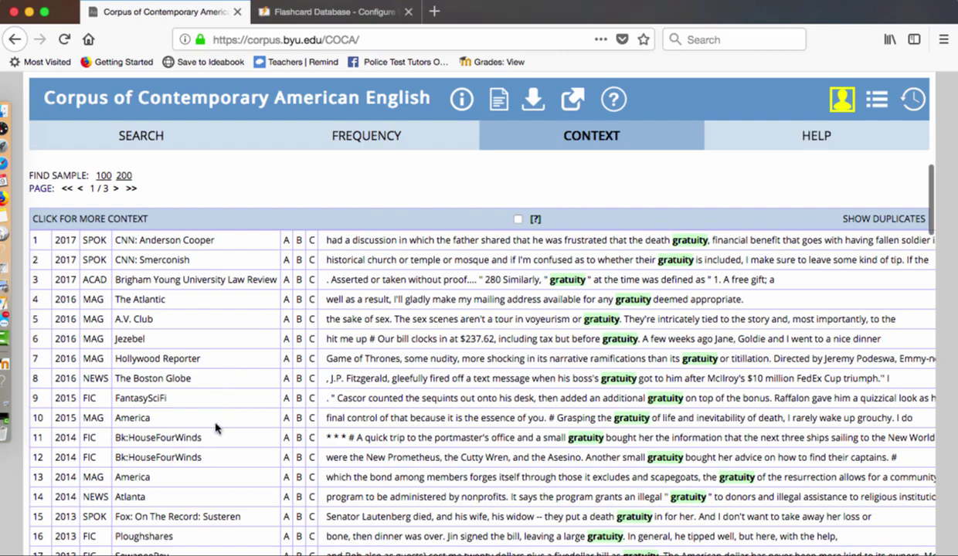
- Look through the first page of "gratuity" context lines, including the full sentence text around the word
{"action": "scroll", "coordinate": [215, 428], "scroll_direction": "down", "scroll_amount": 2}
{"action": "scroll", "coordinate": [216, 428], "scroll_direction": "down", "scroll_amount": 8}
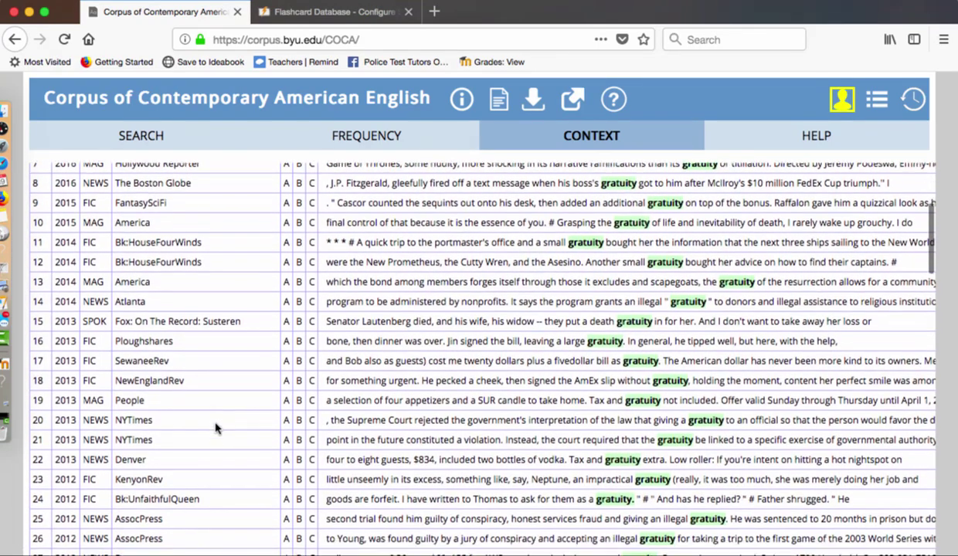
{"action": "scroll", "coordinate": [215, 428], "scroll_direction": "down", "scroll_amount": 9}
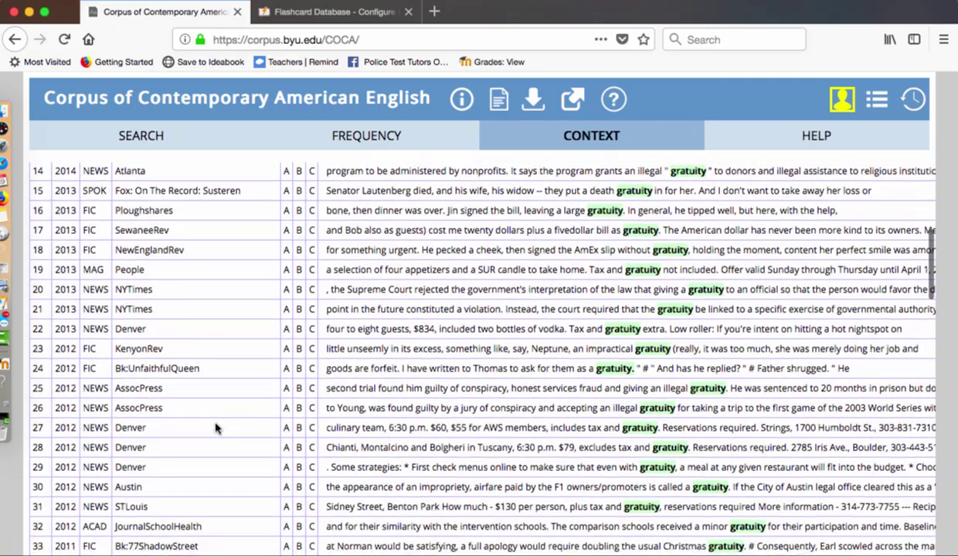
{"action": "scroll", "coordinate": [216, 428], "scroll_direction": "down", "scroll_amount": 3}
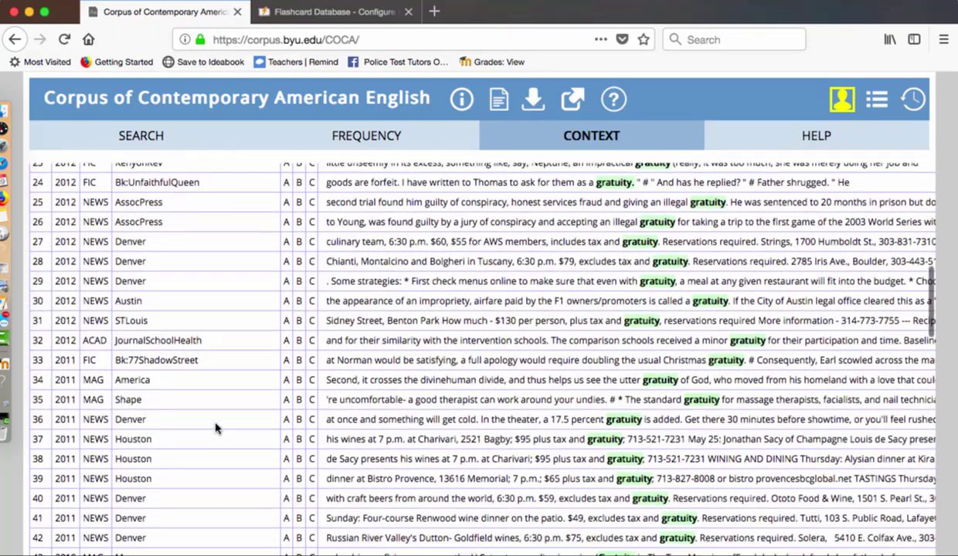
{"action": "scroll", "coordinate": [215, 428], "scroll_direction": "up", "scroll_amount": 3}
{"action": "scroll", "coordinate": [215, 428], "scroll_direction": "right", "scroll_amount": 2}
{"action": "scroll", "coordinate": [216, 428], "scroll_direction": "up", "scroll_amount": 10}
{"action": "scroll", "coordinate": [215, 427], "scroll_direction": "right", "scroll_amount": 2}
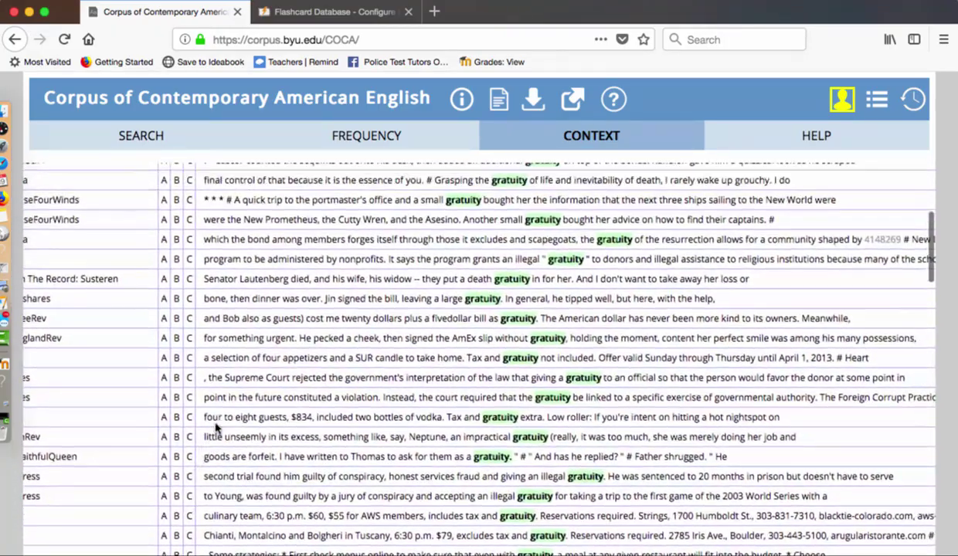
{"action": "scroll", "coordinate": [216, 424], "scroll_direction": "up", "scroll_amount": 10}
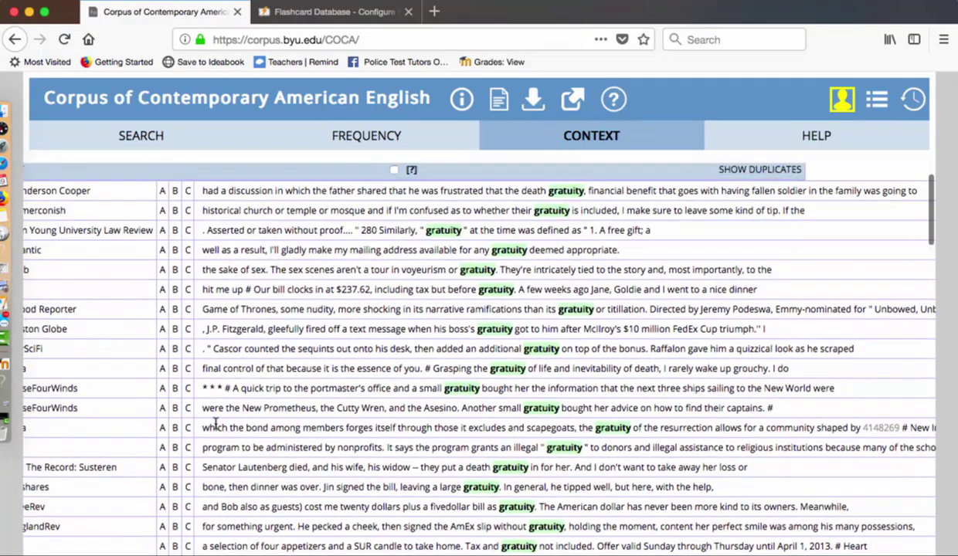
{"action": "scroll", "coordinate": [215, 423], "scroll_direction": "down", "scroll_amount": 1}
{"action": "scroll", "coordinate": [216, 424], "scroll_direction": "right", "scroll_amount": 1}
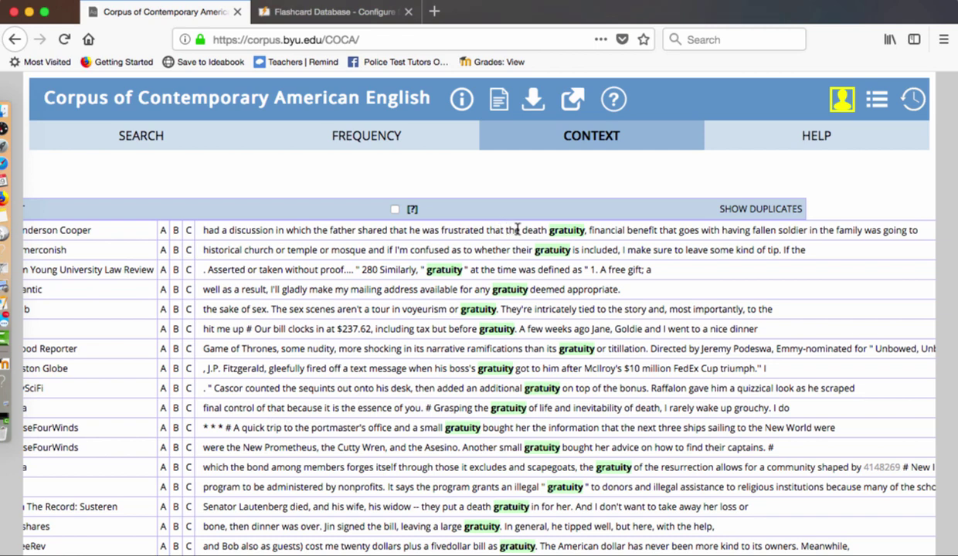
- Highlight the clues "death gratuity", "financial benefit that goes with" and "some kind of tip" in the first two context lines
{"action": "left_click_drag", "start_coordinate": [520, 230], "coordinate": [585, 231]}
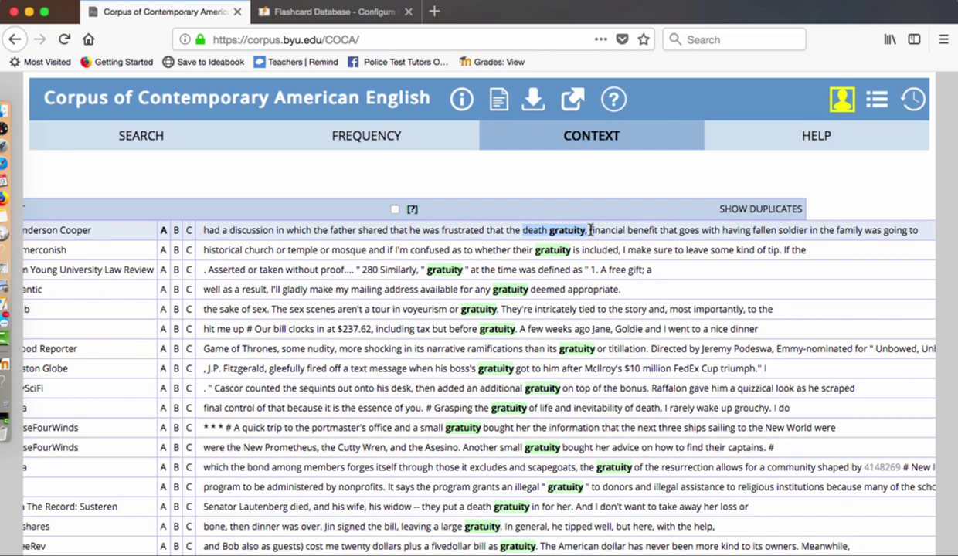
{"action": "left_click", "coordinate": [590, 230]}
{"action": "left_click_drag", "start_coordinate": [591, 230], "coordinate": [732, 231]}
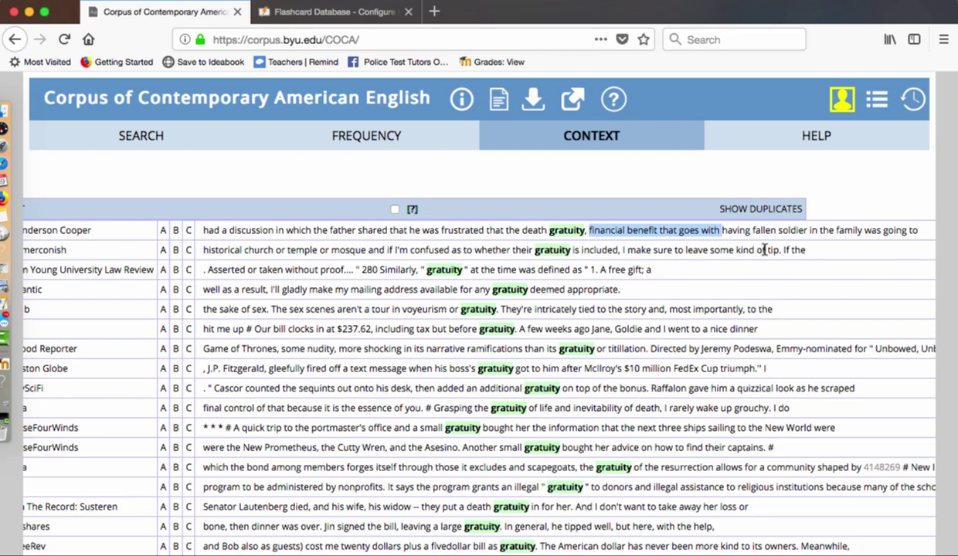
{"action": "left_click_drag", "start_coordinate": [782, 250], "coordinate": [705, 250]}
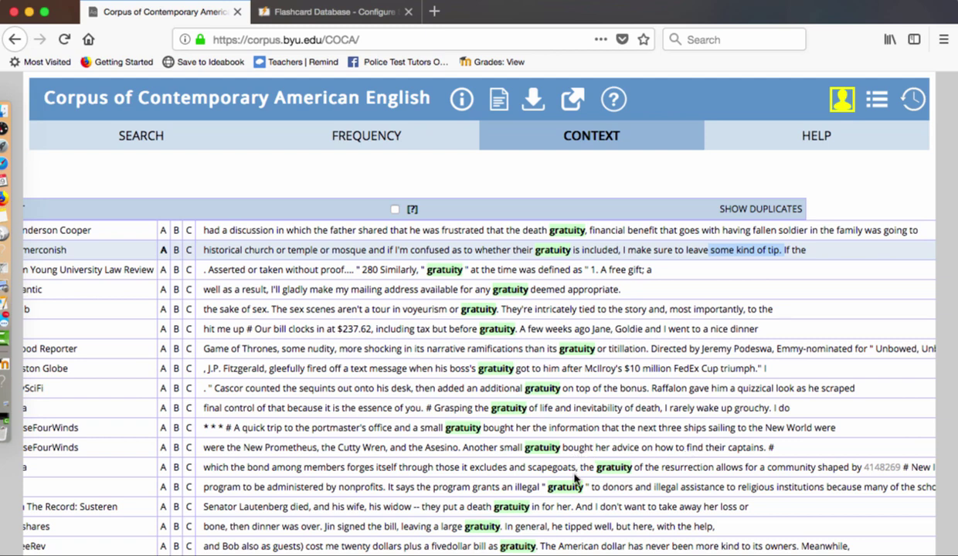
- Examine further "gratuity" lines, highlighting the fivedollar bill example and selecting the line about the Supreme Court
{"action": "scroll", "coordinate": [575, 478], "scroll_direction": "down", "scroll_amount": 5}
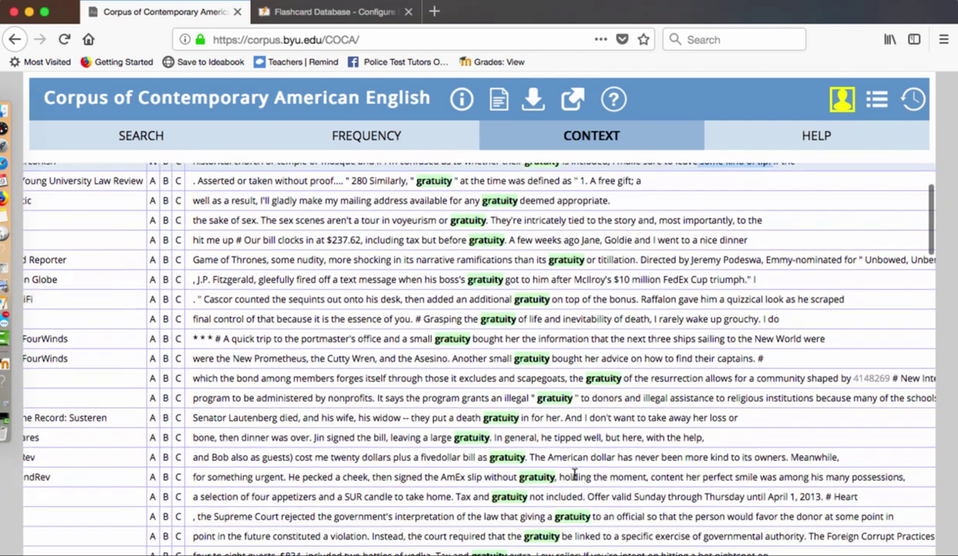
{"action": "scroll", "coordinate": [574, 470], "scroll_direction": "down", "scroll_amount": 1}
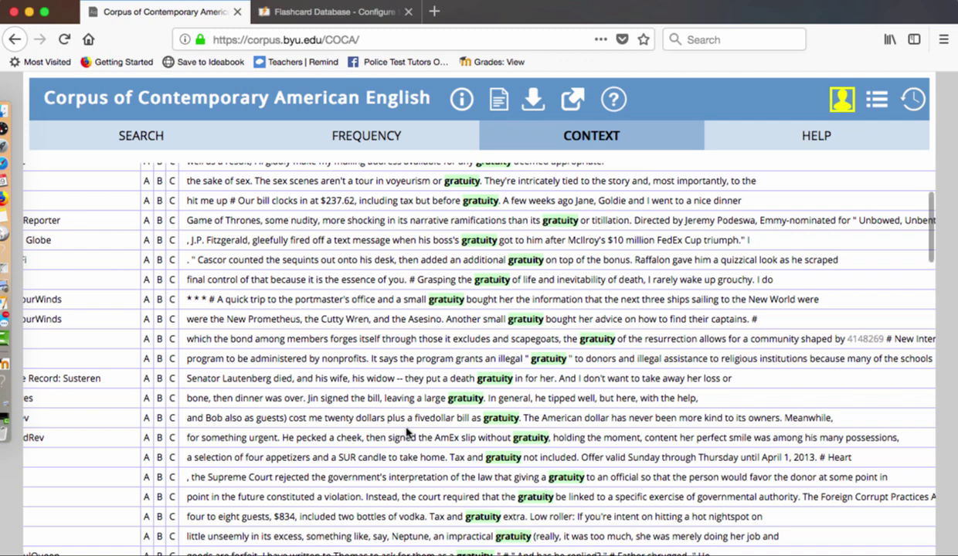
{"action": "left_click_drag", "start_coordinate": [419, 418], "coordinate": [502, 423]}
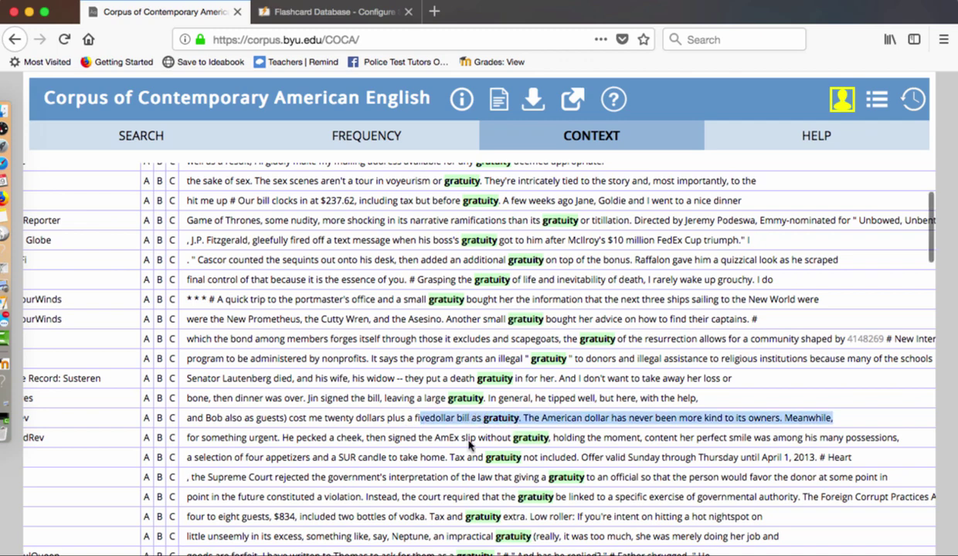
{"action": "scroll", "coordinate": [439, 451], "scroll_direction": "down", "scroll_amount": 3}
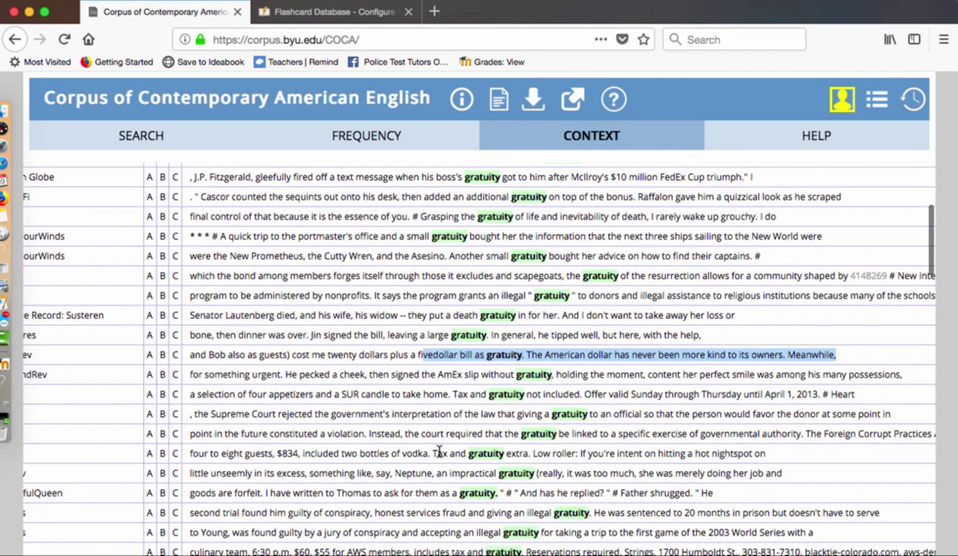
{"action": "left_click", "coordinate": [457, 406]}
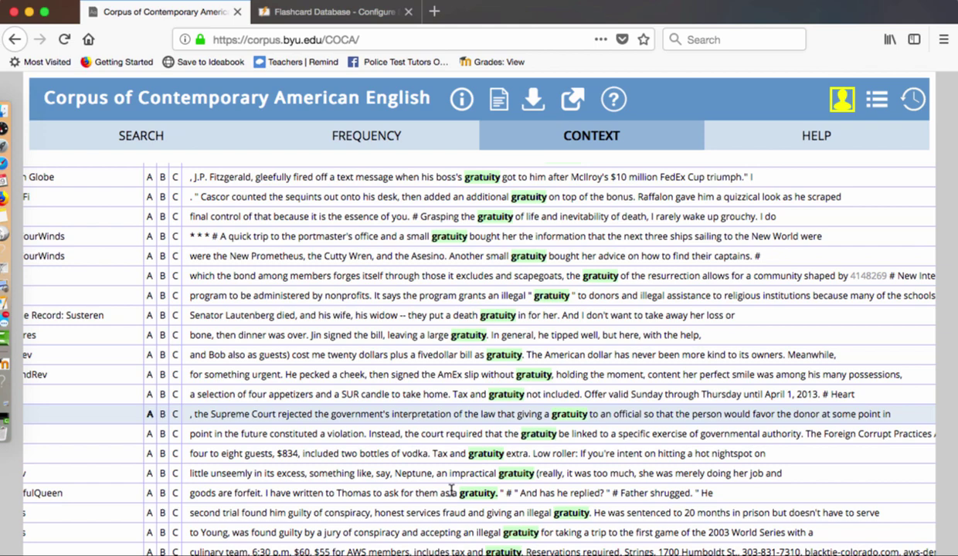
- Highlight the illegal gratuity example about a trip to the first game and review the context lines after it
{"action": "scroll", "coordinate": [451, 491], "scroll_direction": "down", "scroll_amount": 3}
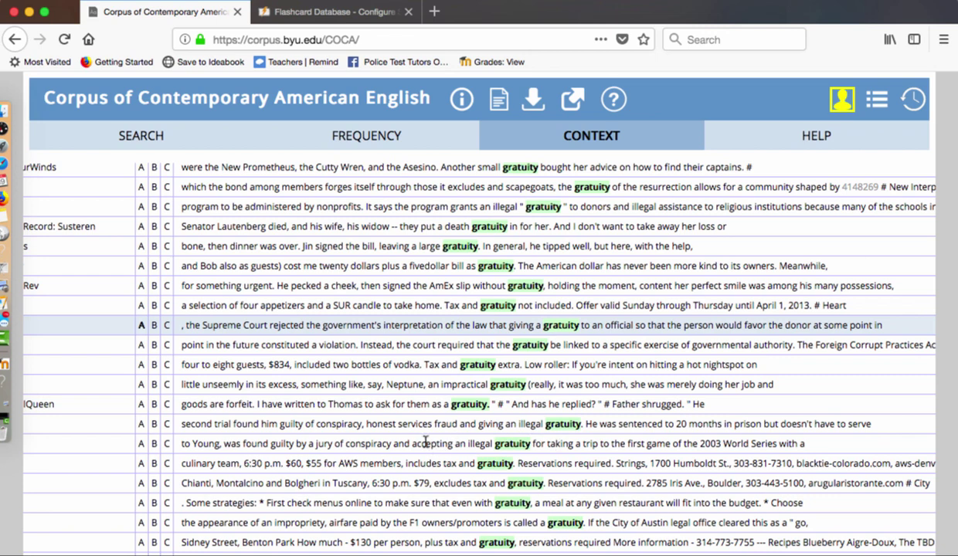
{"action": "left_click_drag", "start_coordinate": [424, 444], "coordinate": [669, 448]}
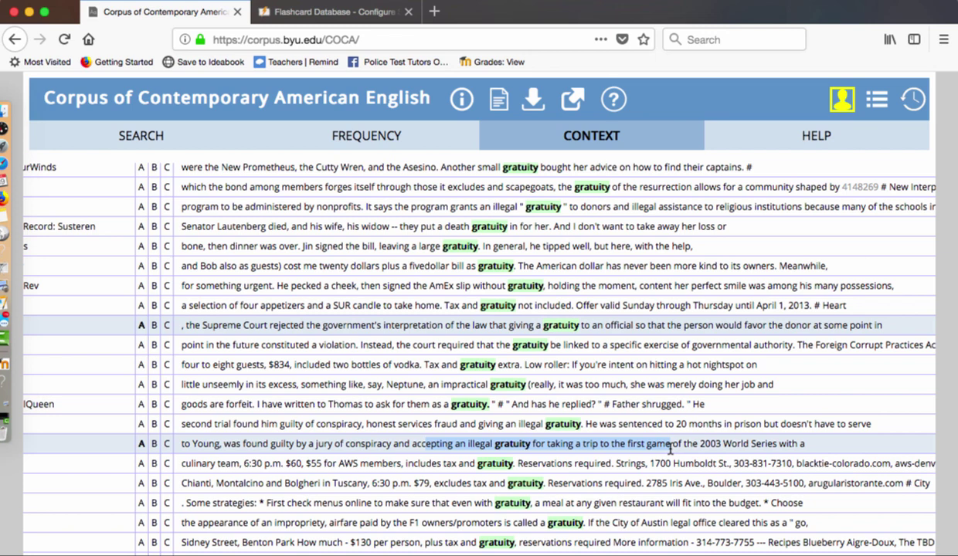
{"action": "scroll", "coordinate": [670, 446], "scroll_direction": "down", "scroll_amount": 3}
{"action": "scroll", "coordinate": [671, 448], "scroll_direction": "down", "scroll_amount": 3}
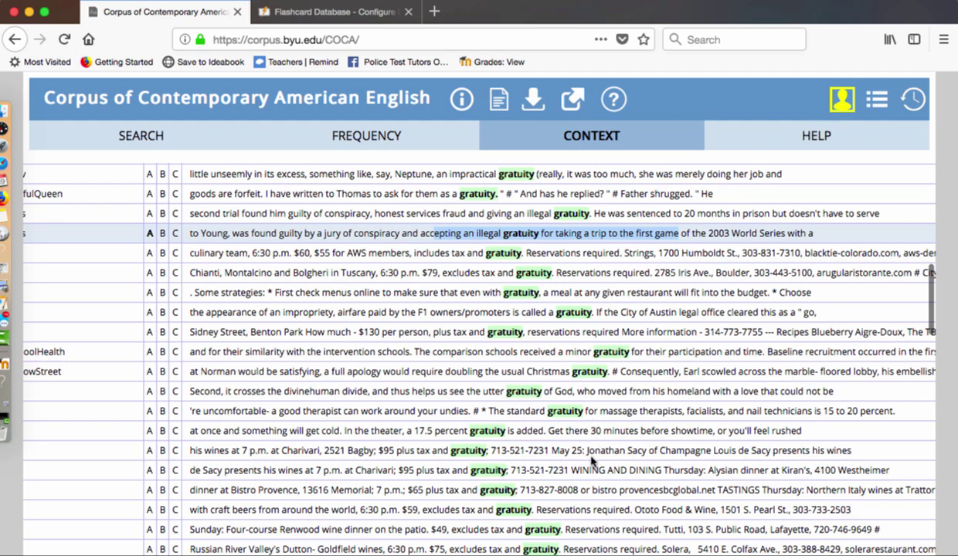
{"action": "scroll", "coordinate": [593, 456], "scroll_direction": "down", "scroll_amount": 1}
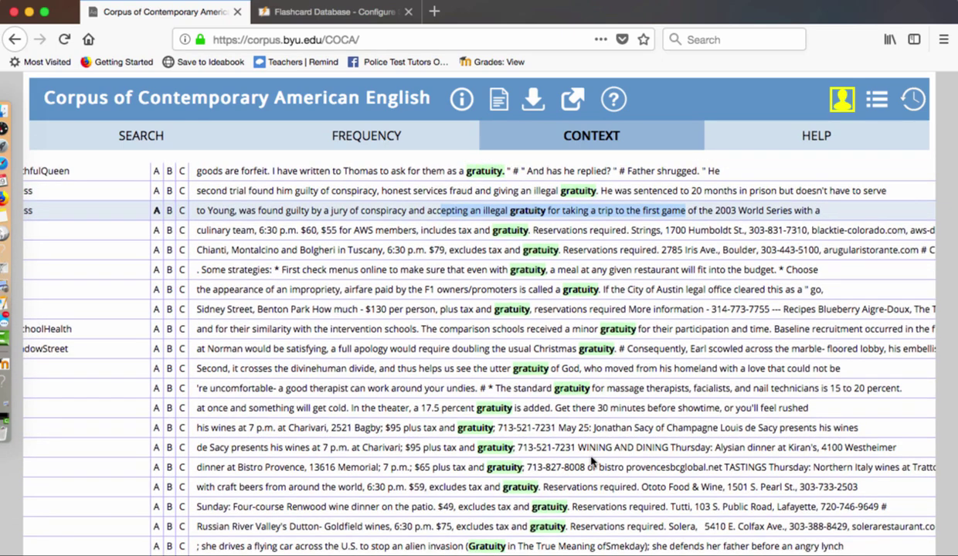